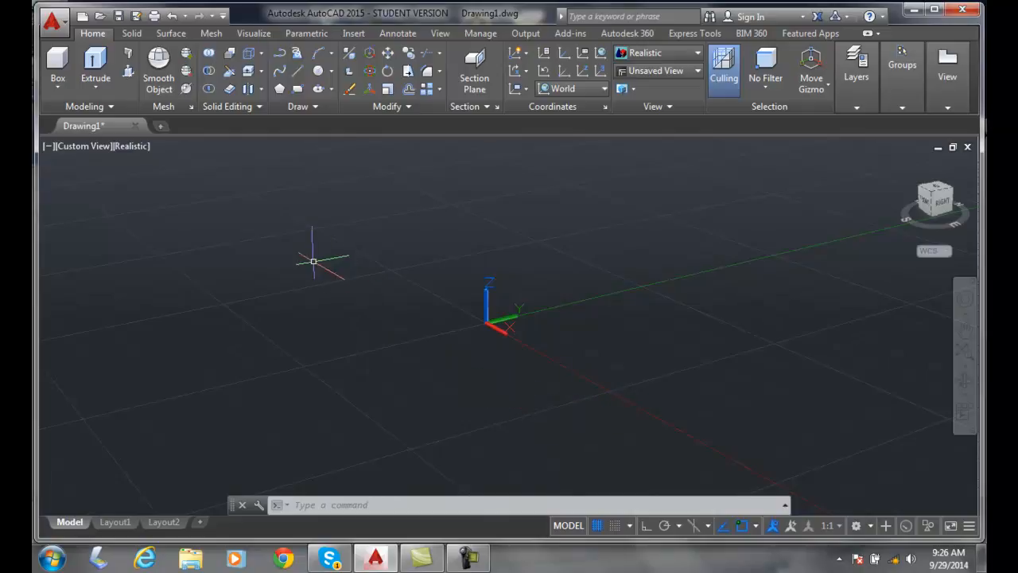
# Set the THICKNESS system variable to 4 for newly drawn objects
pyautogui.click(335, 505)
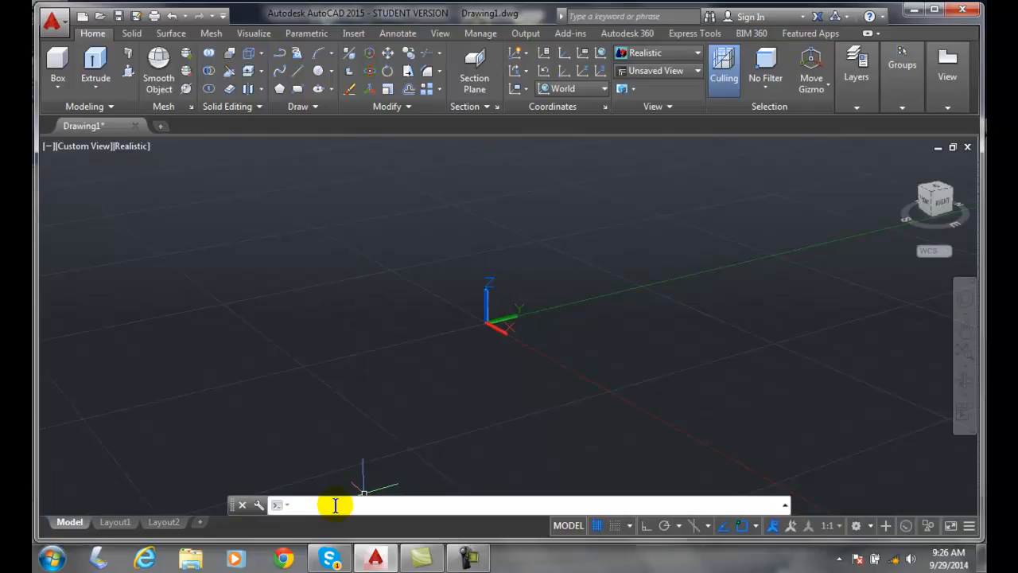
pyautogui.write('thi')
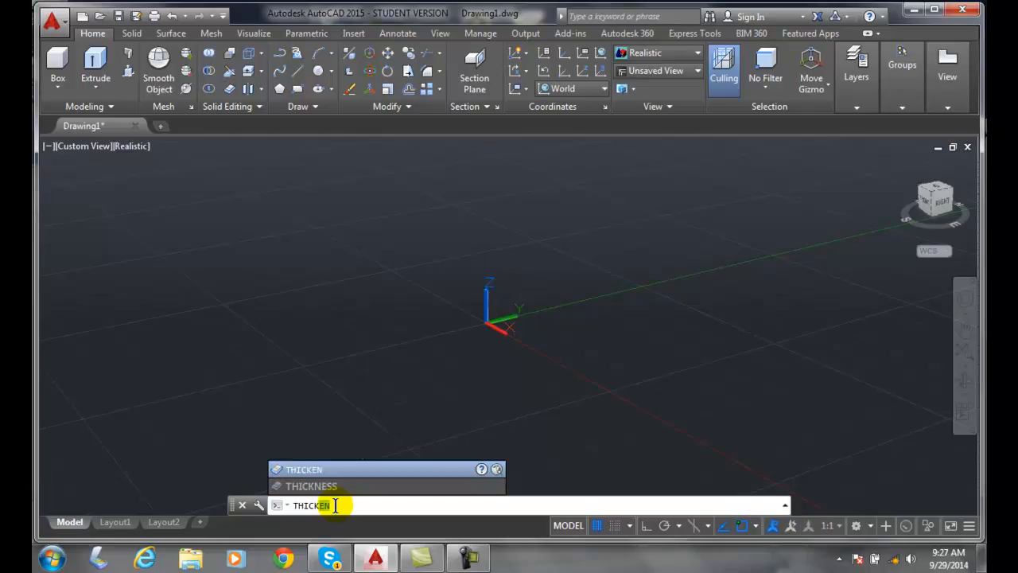
pyautogui.write('s')
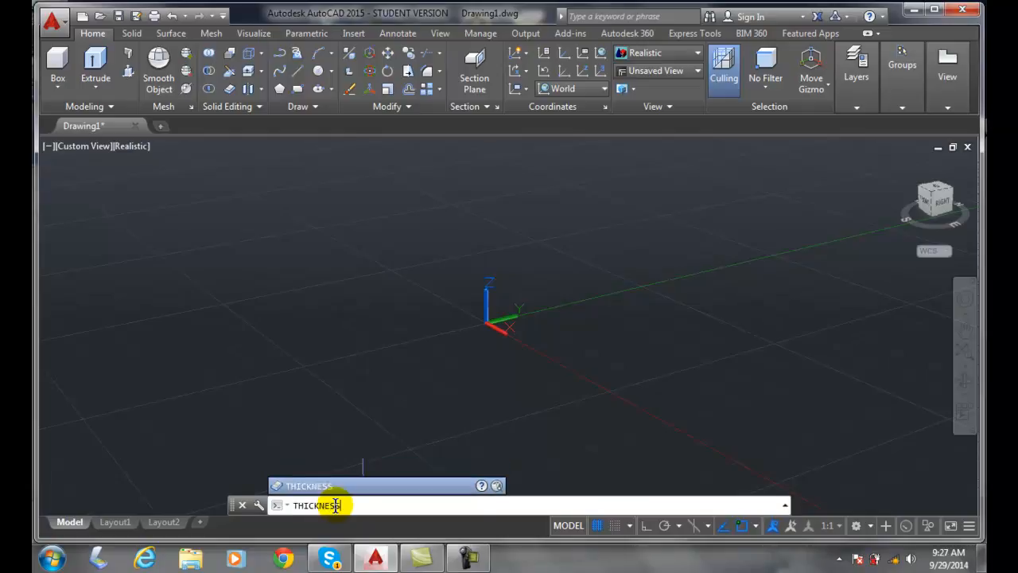
pyautogui.press('Return')
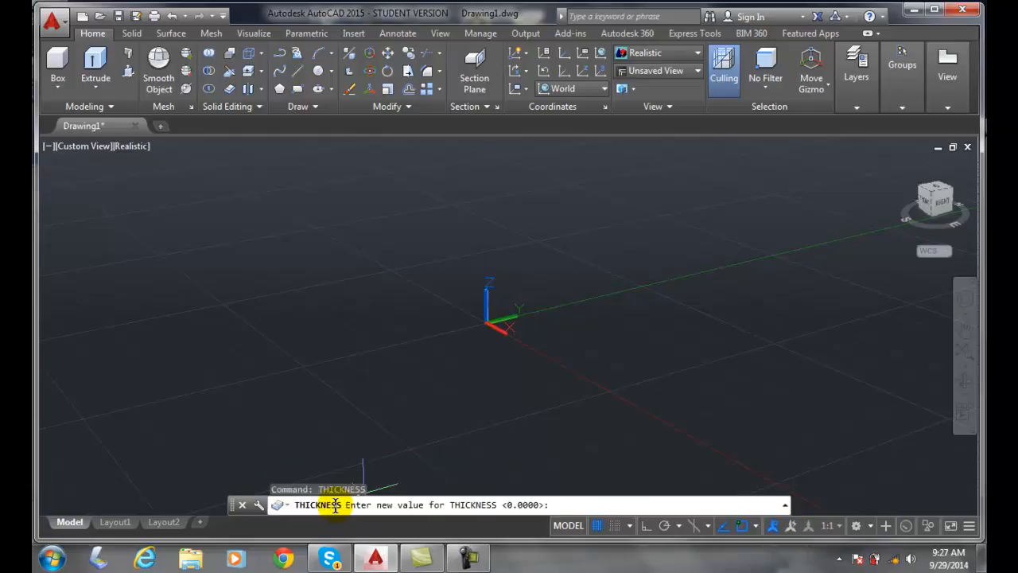
pyautogui.write('4')
pyautogui.press('Return')
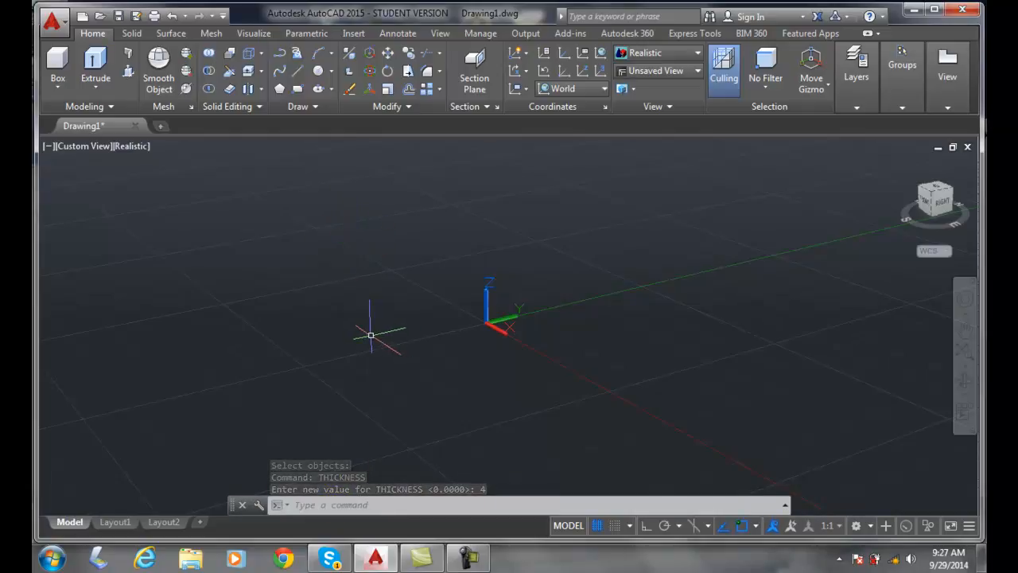
# Draw a circle about 68 units in diameter on the ground plane, on the negative X and Y side of the origin
pyautogui.click(318, 72)
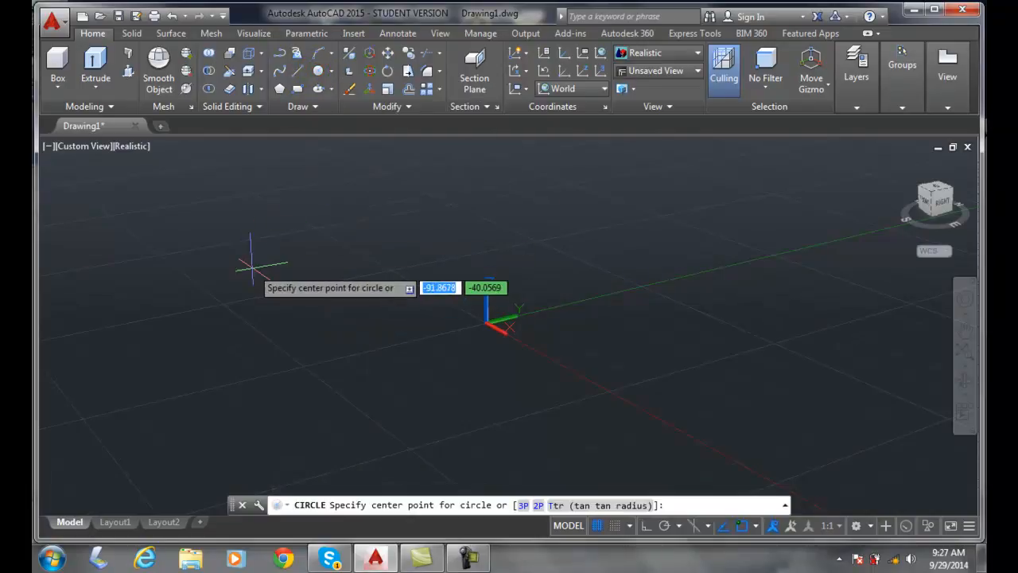
pyautogui.click(234, 279)
pyautogui.click(188, 303)
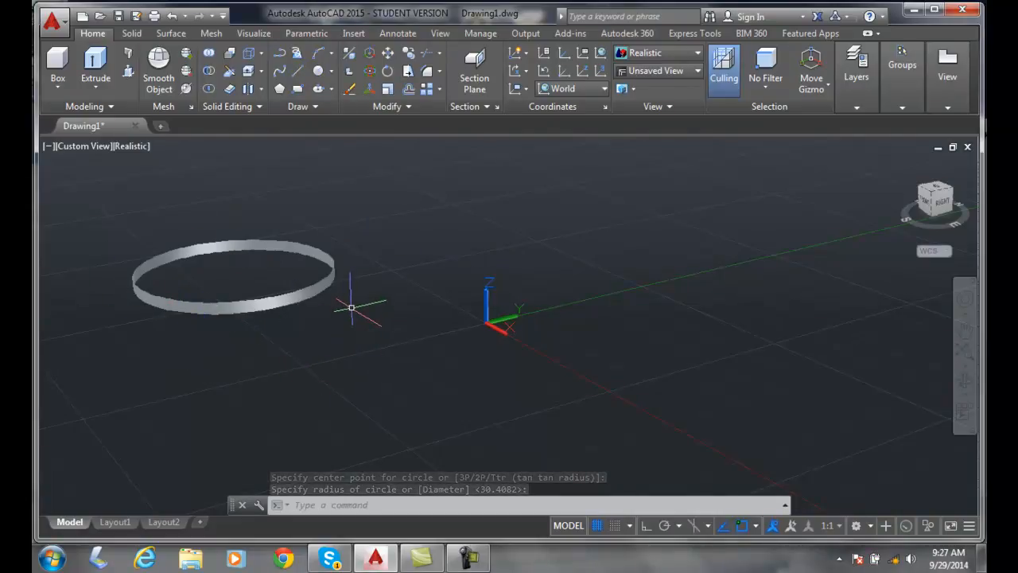
# Convert the thickened circle to a 3D solid with Convert to Solid
pyautogui.click(263, 107)
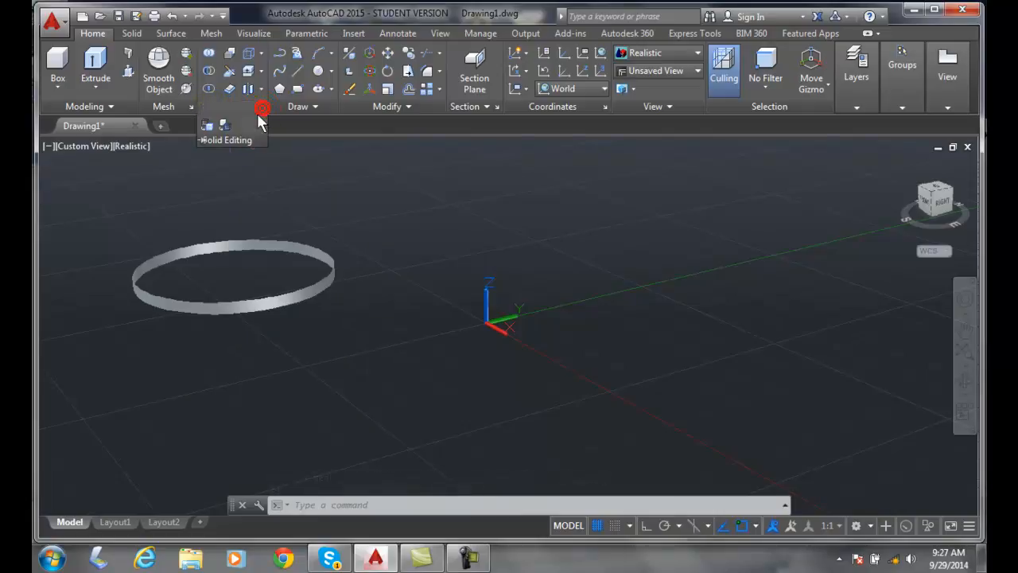
pyautogui.click(211, 137)
pyautogui.click(233, 242)
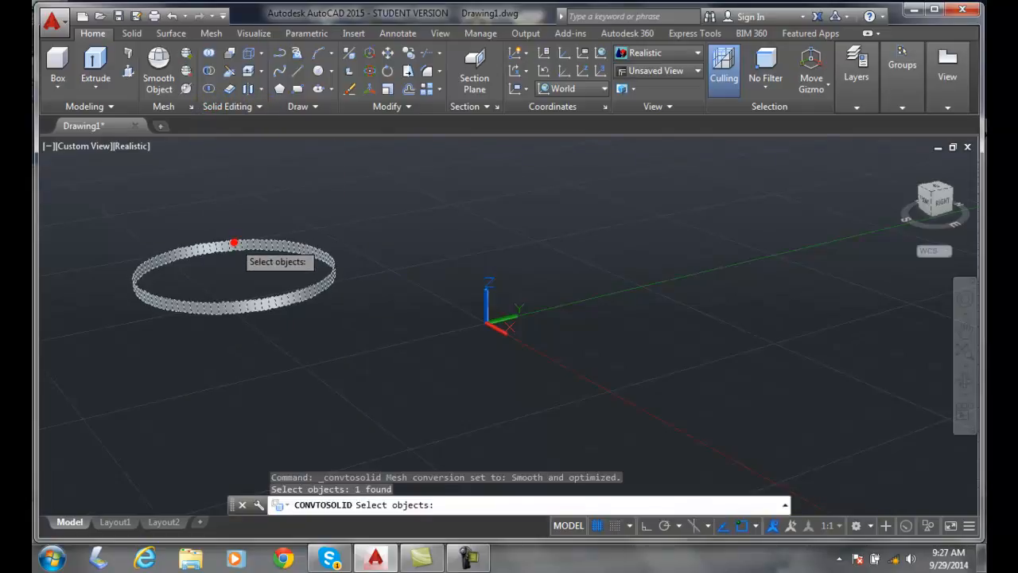
pyautogui.press('Return')
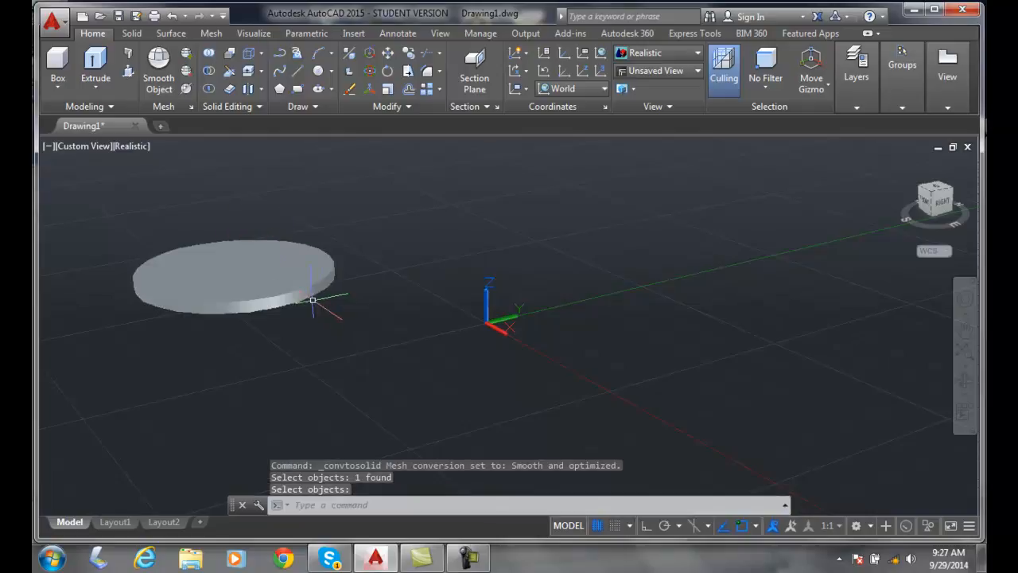
# List the properties of the converted disc and check its object type
pyautogui.write('list')
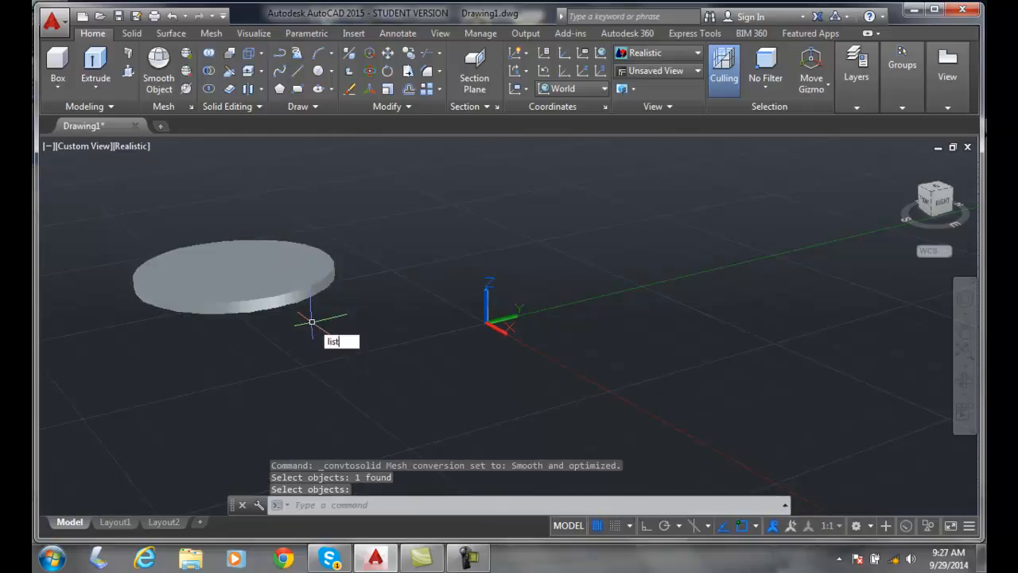
pyautogui.press('Return')
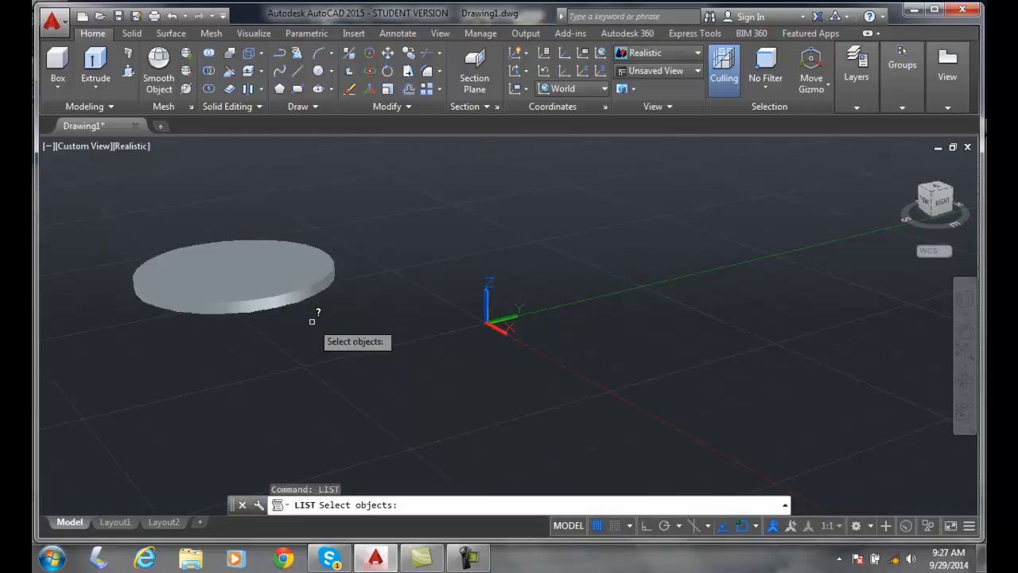
pyautogui.click(309, 279)
pyautogui.rightClick(307, 287)
pyautogui.click(378, 400)
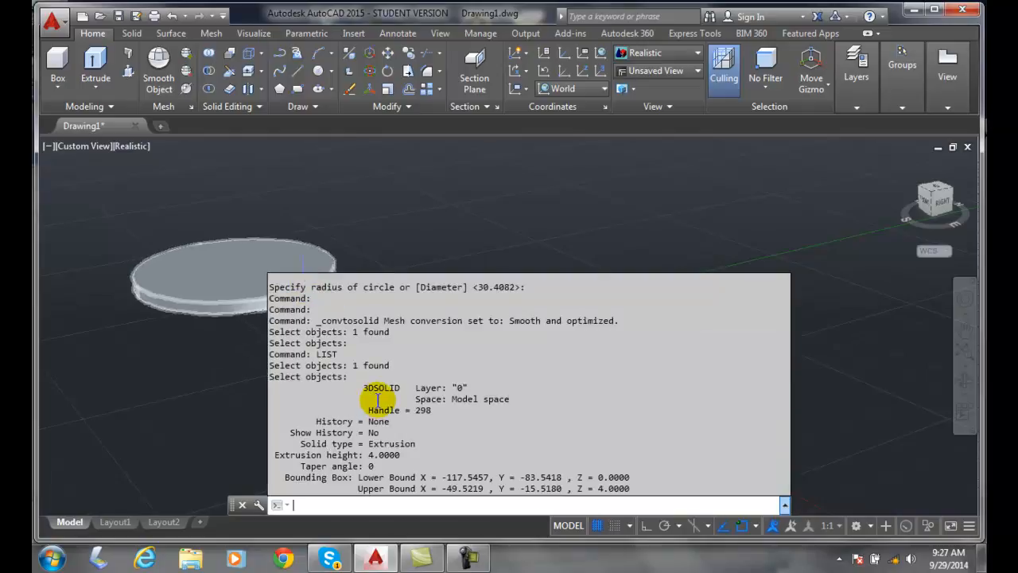
pyautogui.doubleClick(388, 388)
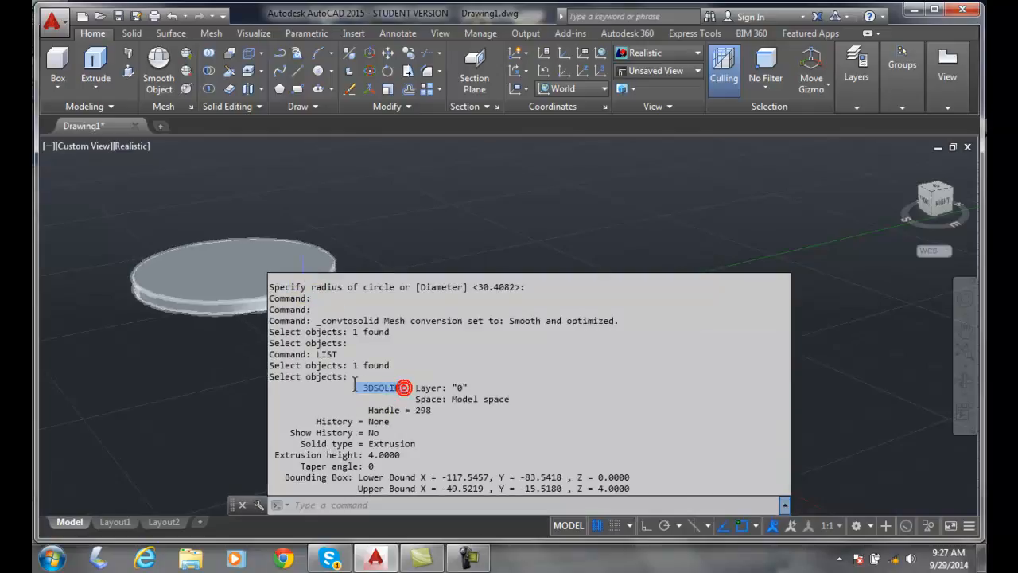
pyautogui.click(578, 243)
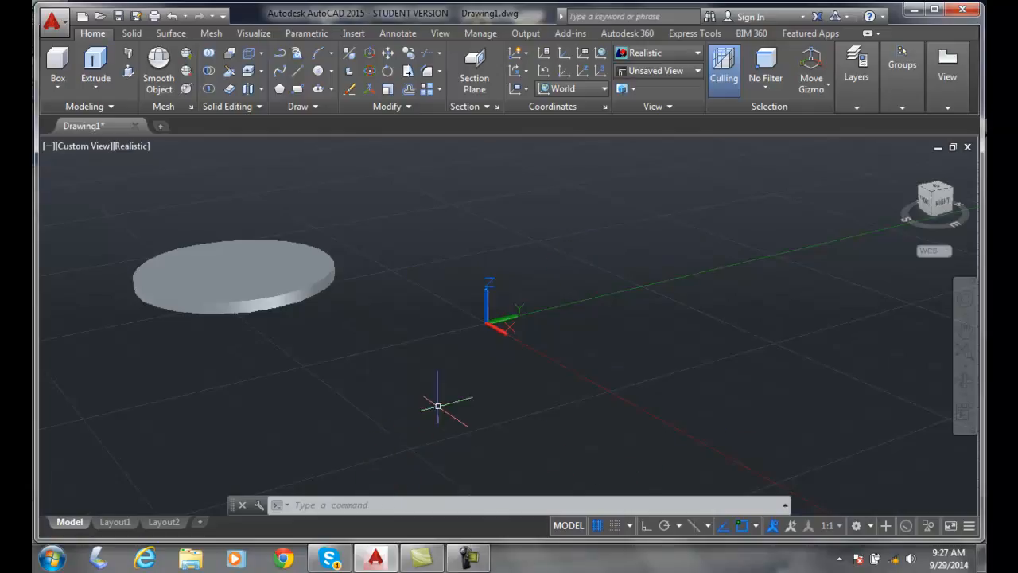
# Draw a closed six-sided polyline around the origin, beside the disc, with a starting and ending width of 4
pyautogui.click(279, 71)
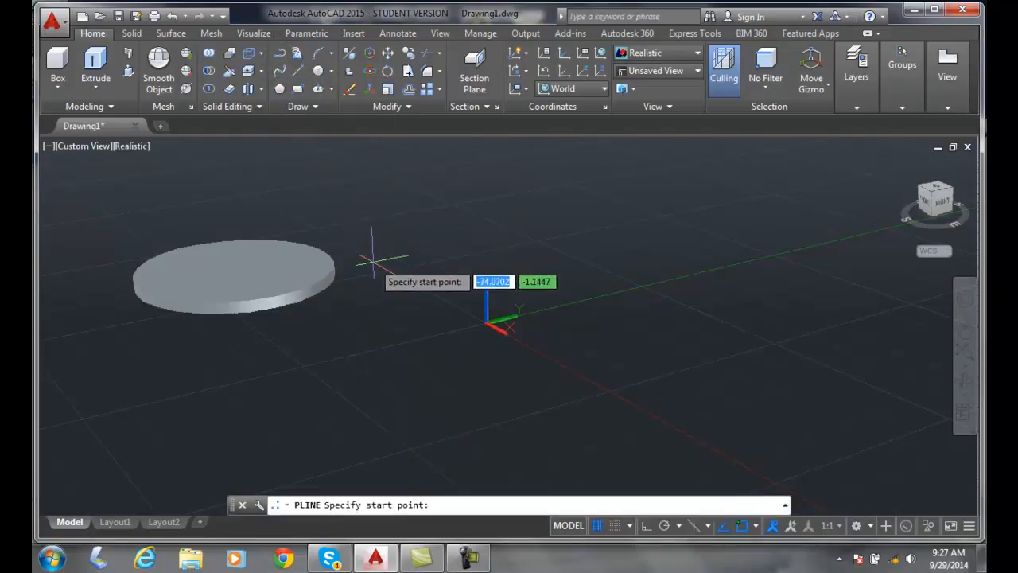
pyautogui.click(372, 306)
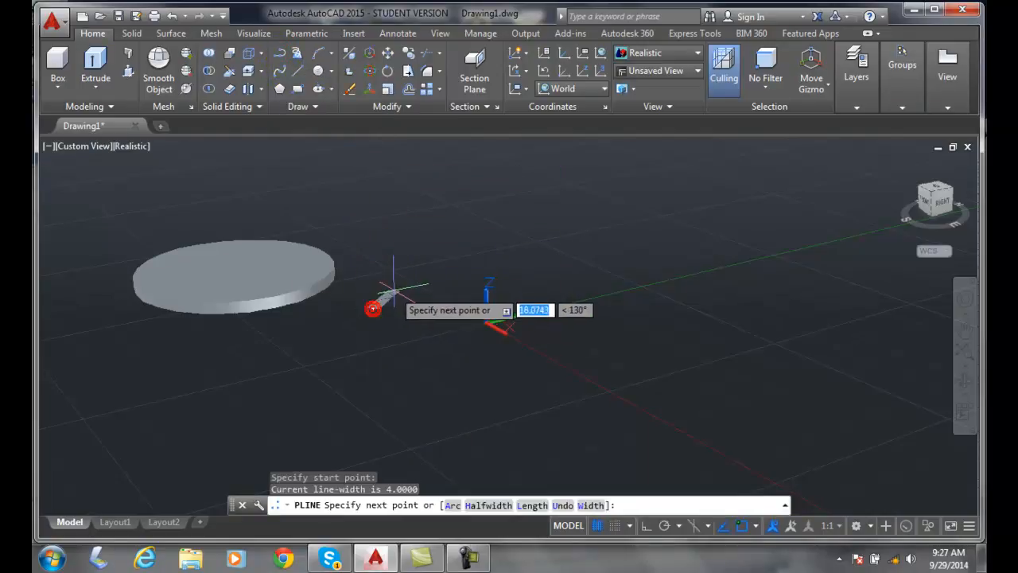
pyautogui.click(592, 504)
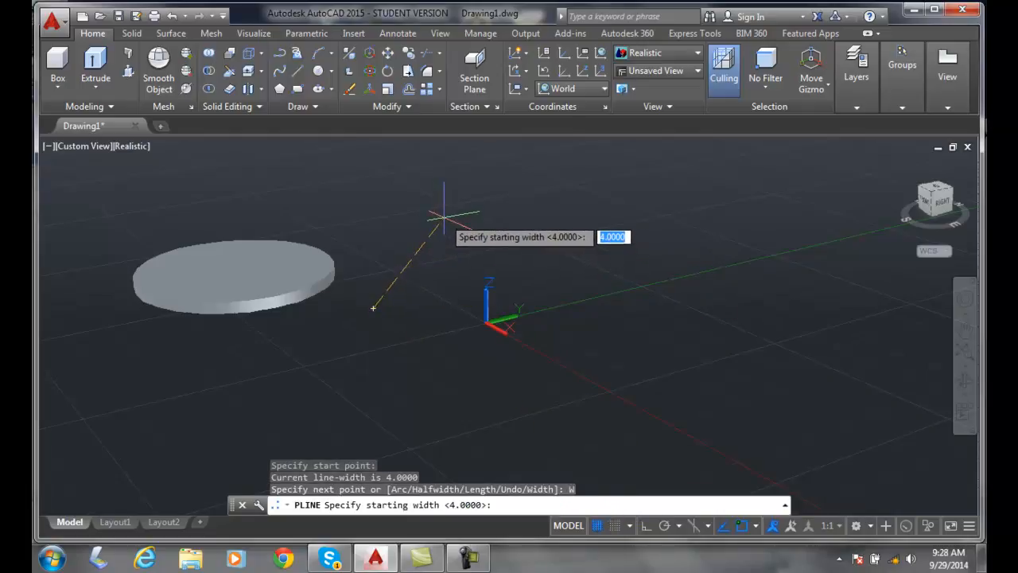
pyautogui.press('Return')
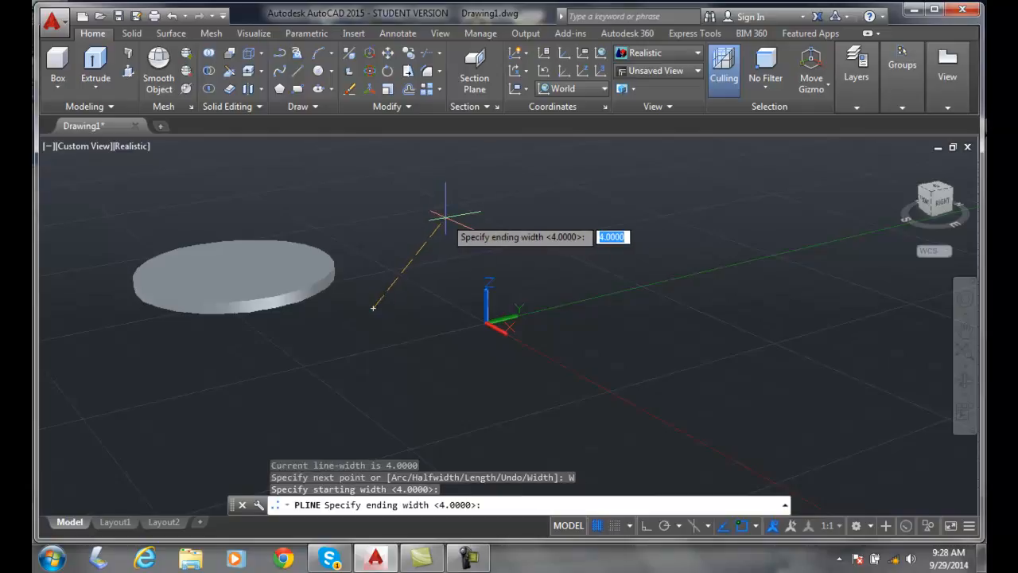
pyautogui.press('Return')
pyautogui.click(446, 215)
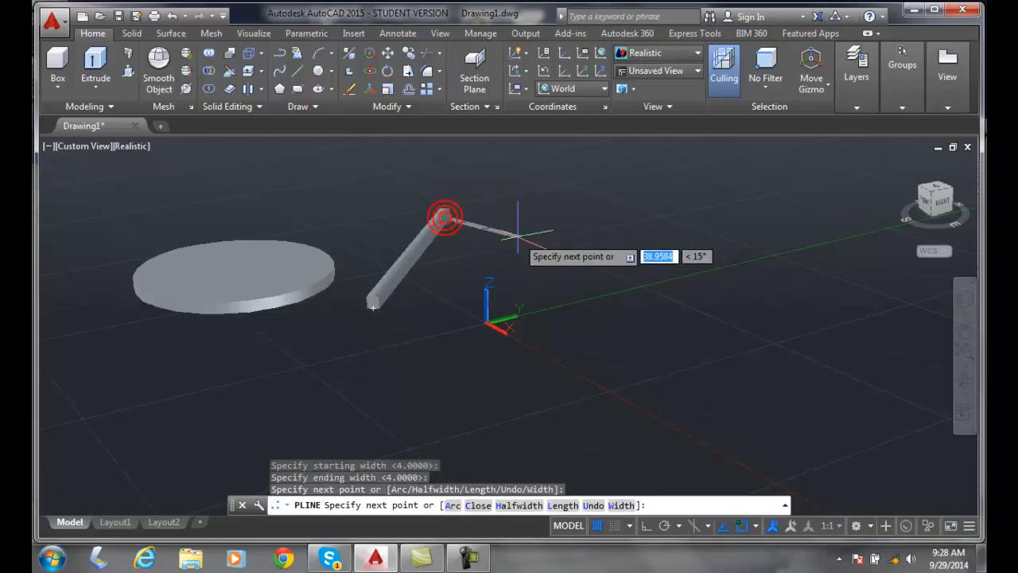
pyautogui.click(543, 241)
pyautogui.click(575, 327)
pyautogui.click(497, 386)
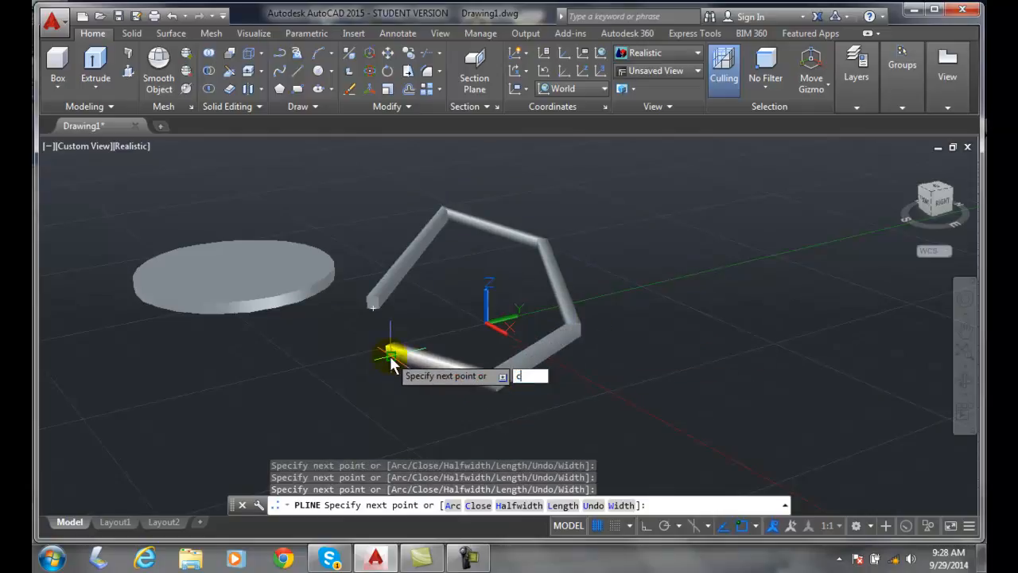
pyautogui.write('c')
pyautogui.press('Return')
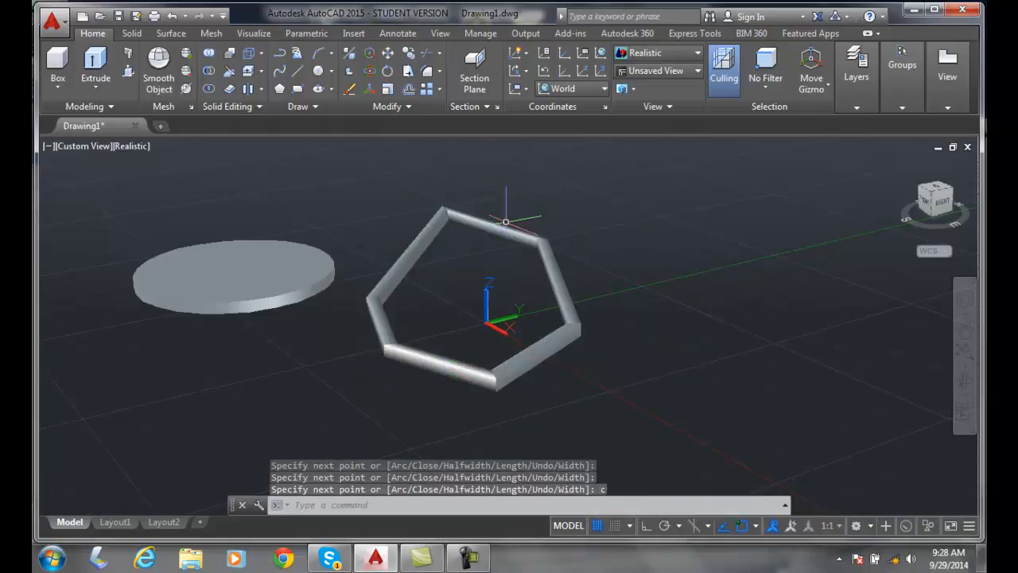
# Convert the closed wide polyline around the origin to a 3D solid
pyautogui.click(259, 106)
pyautogui.click(206, 125)
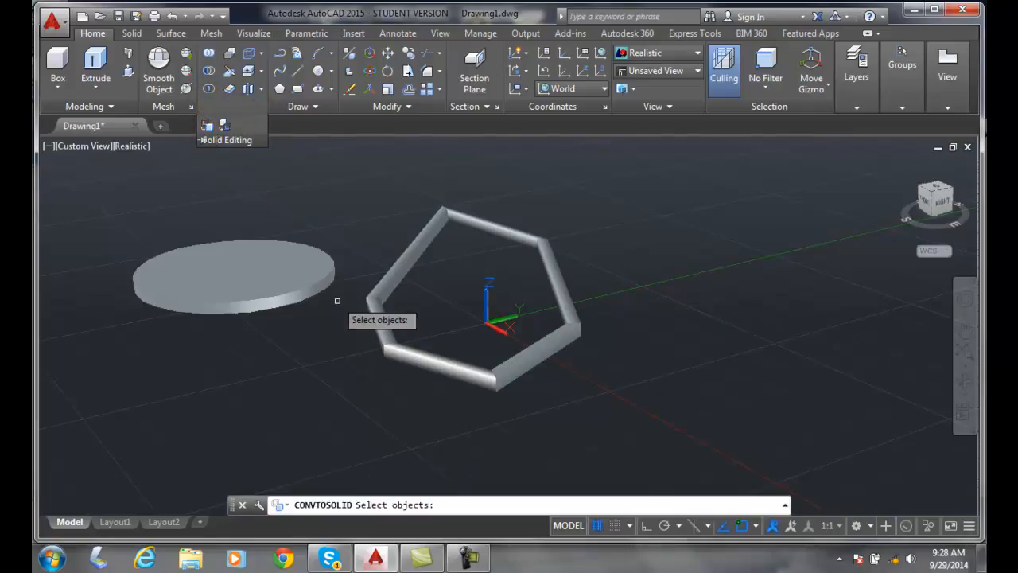
pyautogui.click(385, 287)
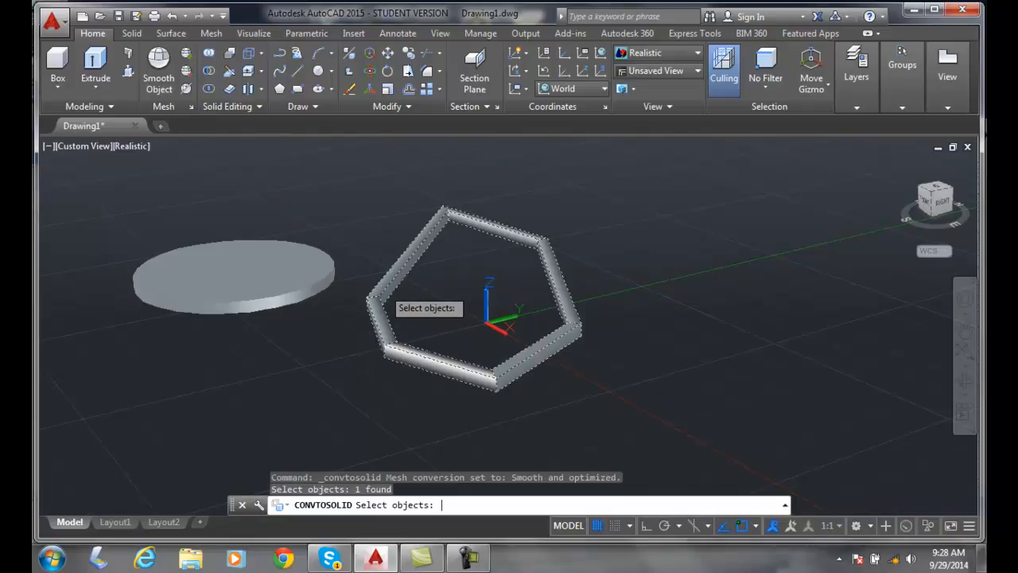
pyautogui.press('Return')
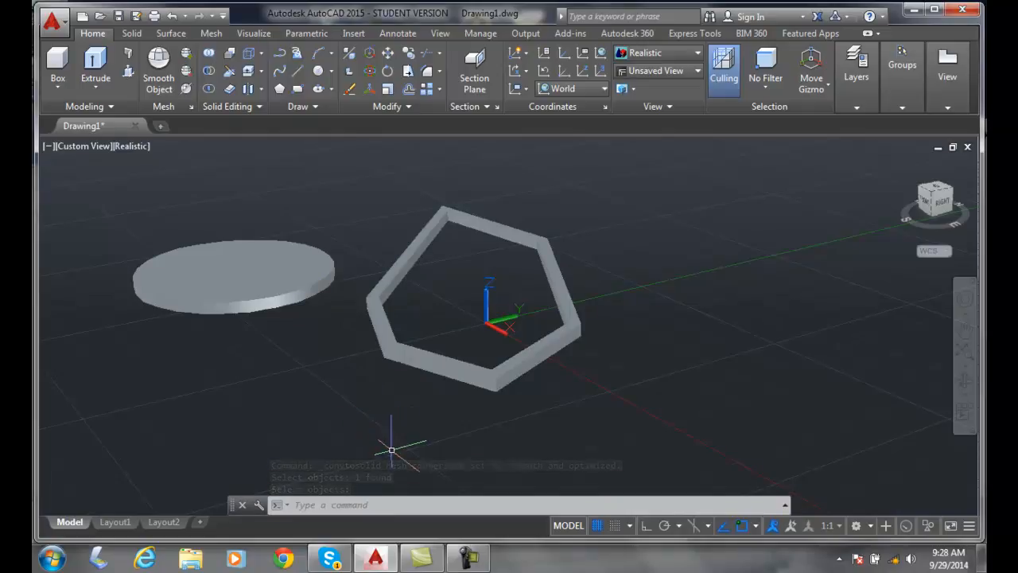
# List the properties of the six-sided frame converted from the wide polyline
pyautogui.write('list')
pyautogui.press('Return')
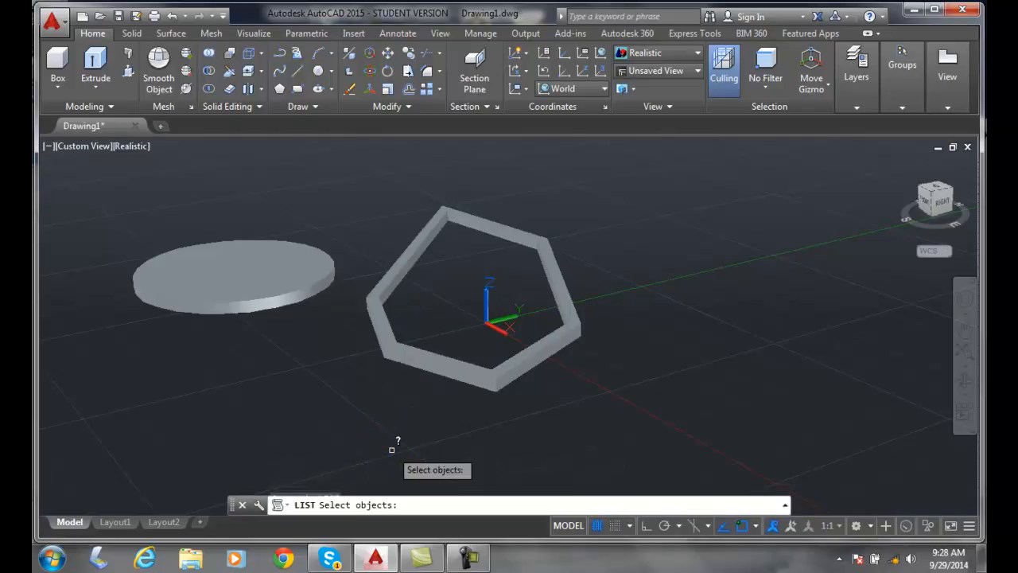
pyautogui.click(455, 372)
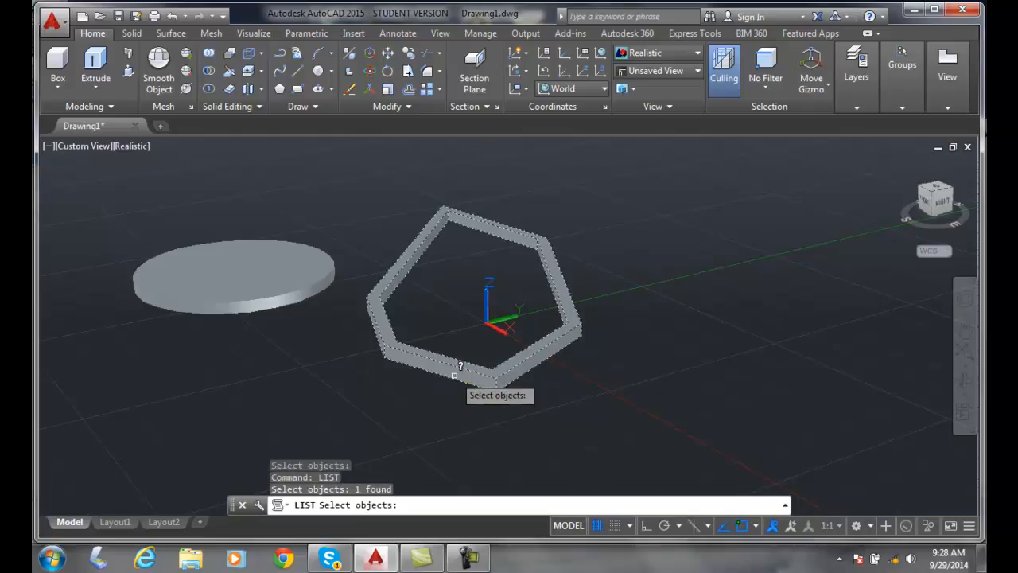
pyautogui.press('Return')
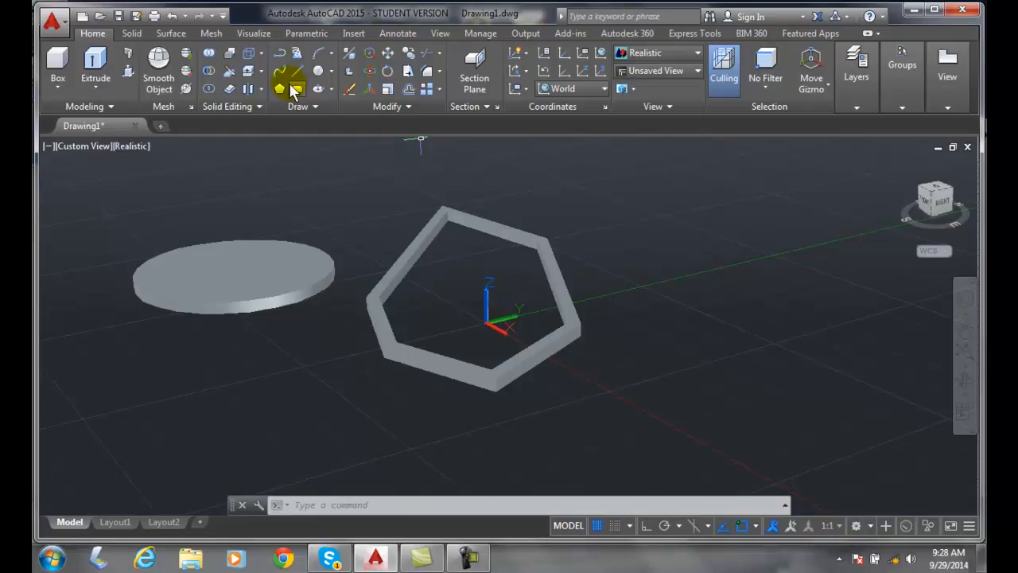
# Draw a closed six-sided polyline beyond the hexagonal frame, opposite the disc, with a starting and ending width of 0
pyautogui.click(280, 54)
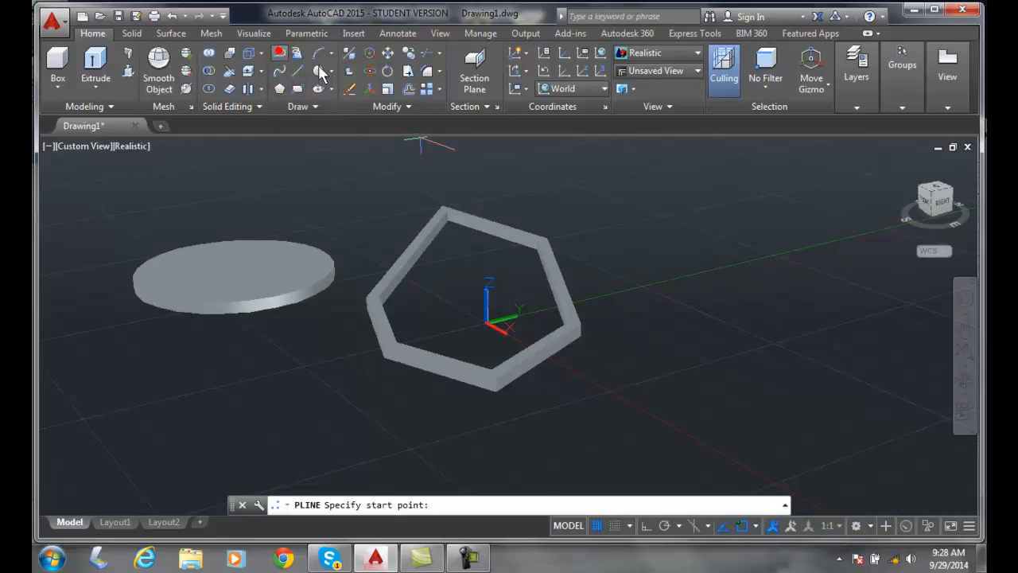
pyautogui.click(633, 203)
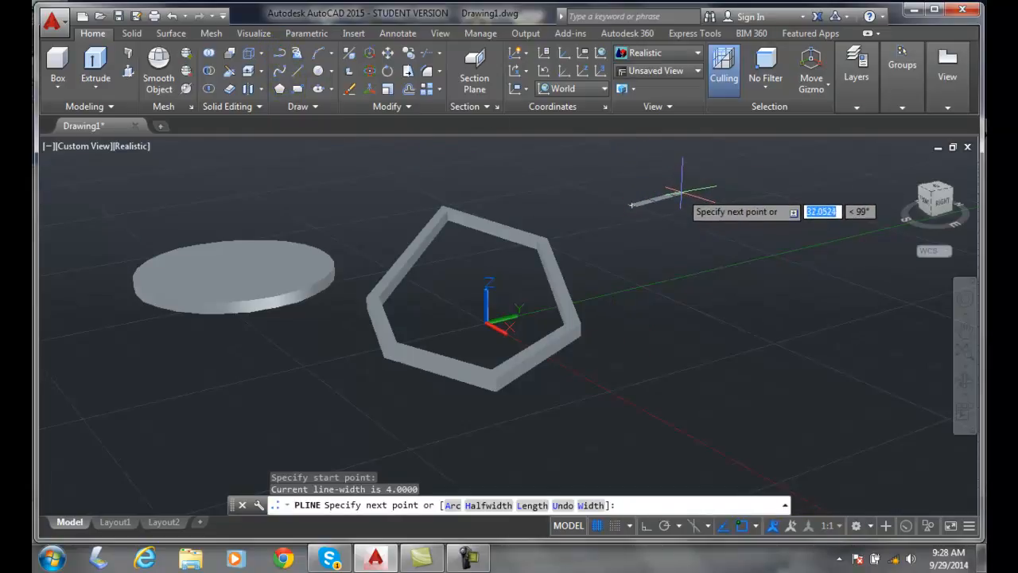
pyautogui.click(590, 505)
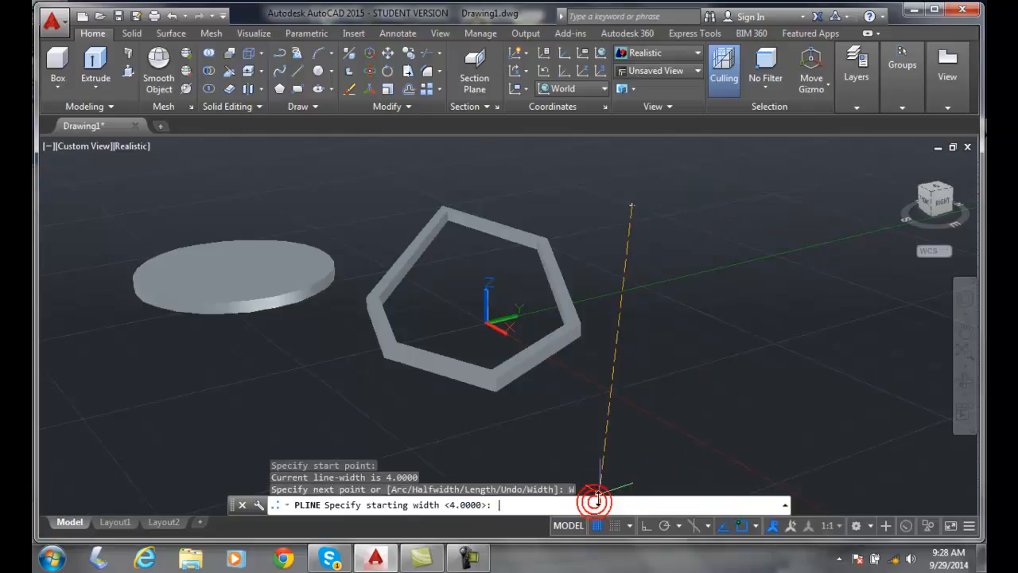
pyautogui.write('0')
pyautogui.press('Return')
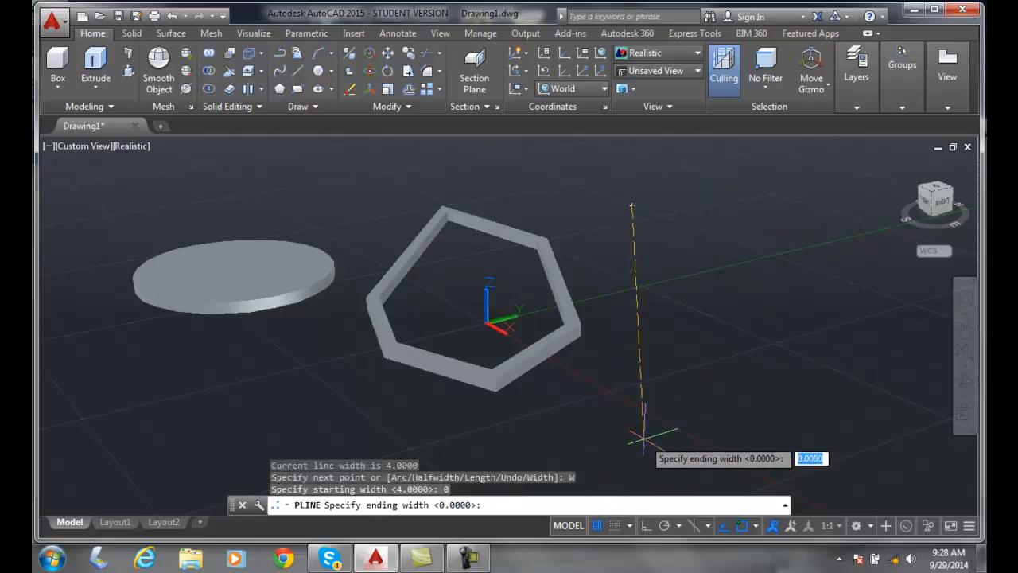
pyautogui.write('0')
pyautogui.press('Return')
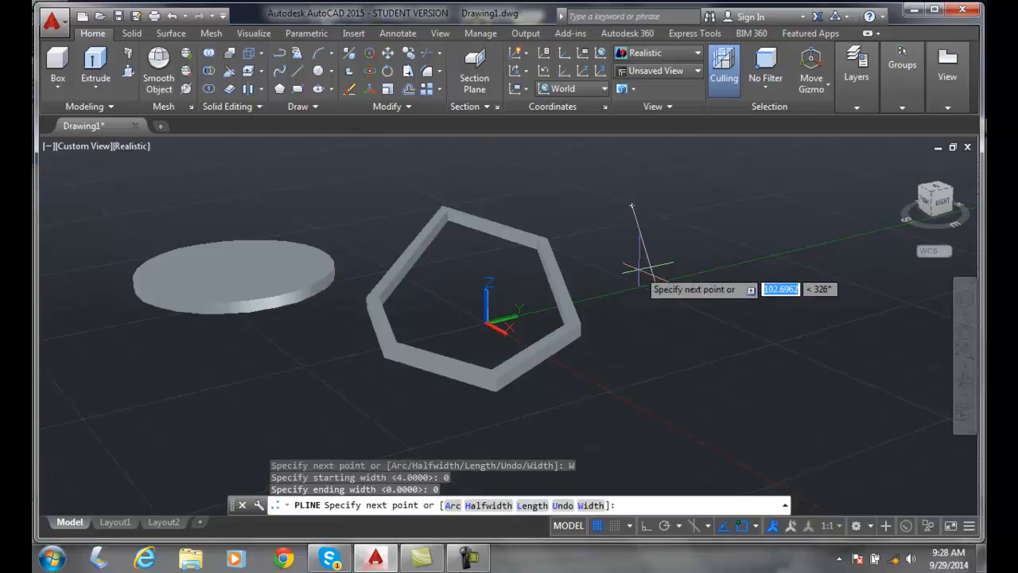
pyautogui.click(693, 183)
pyautogui.click(779, 237)
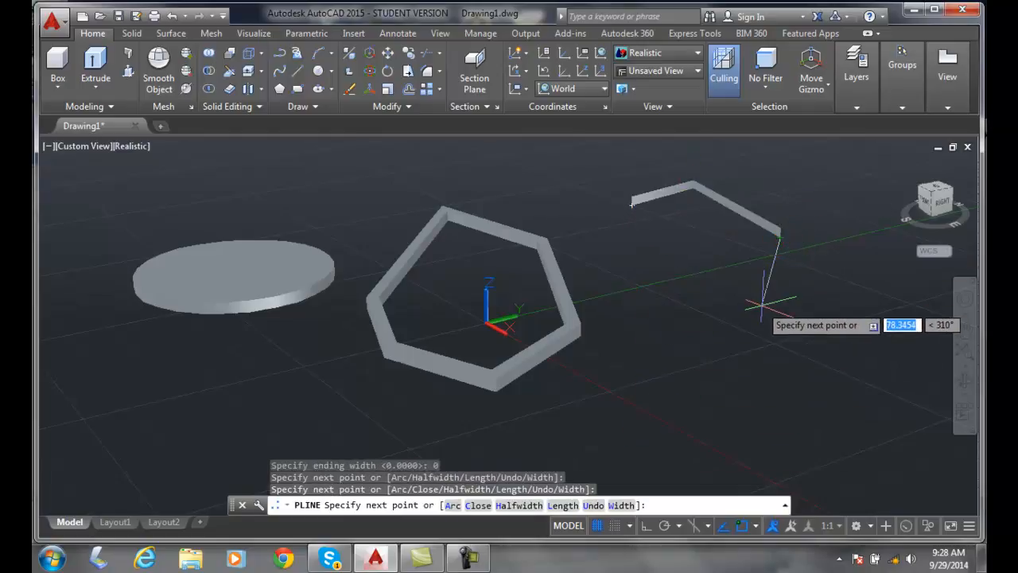
pyautogui.click(762, 302)
pyautogui.click(686, 293)
pyautogui.click(609, 254)
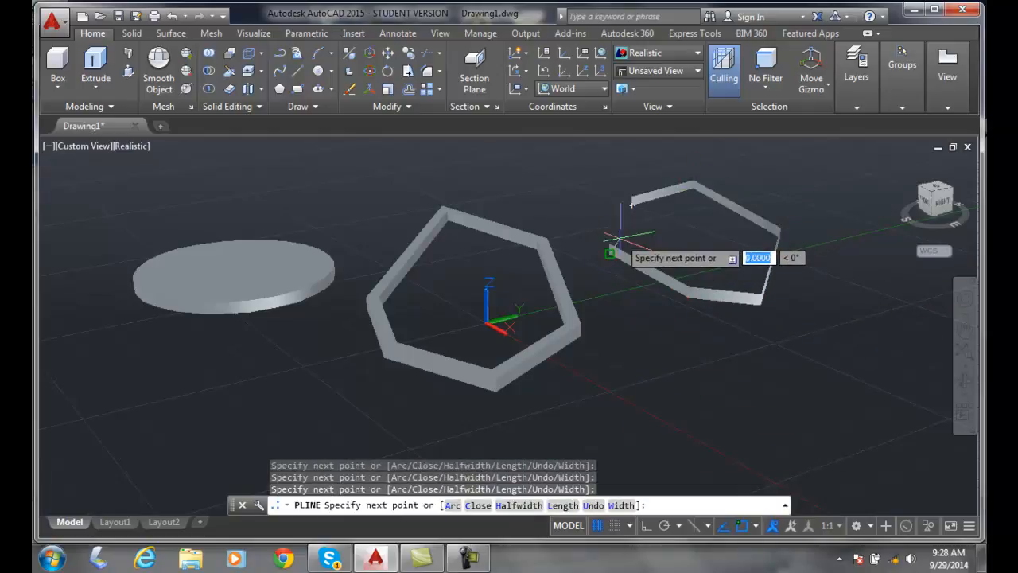
pyautogui.write('c')
pyautogui.press('Return')
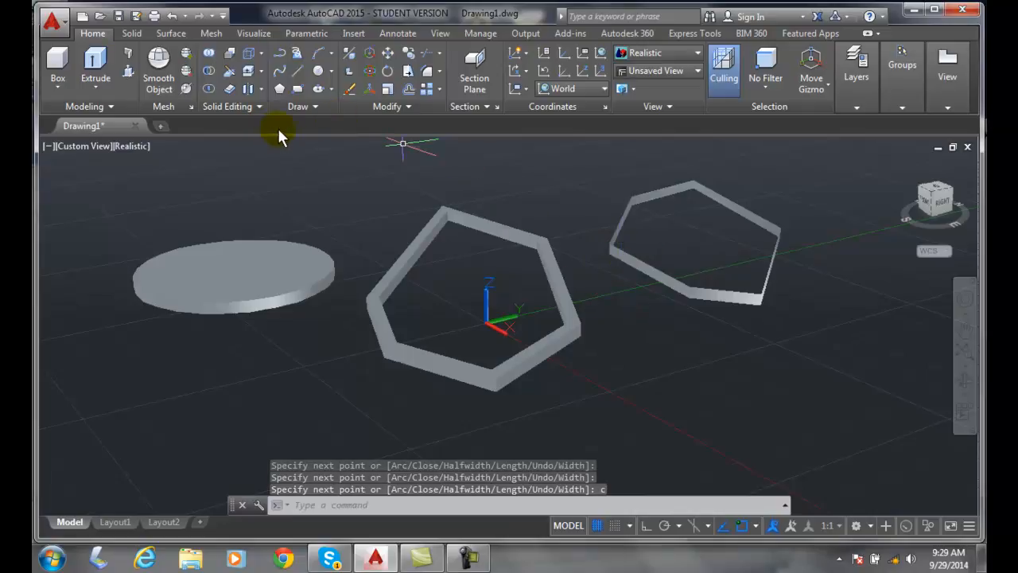
# Convert the closed zero-width polyline to a 3D solid
pyautogui.moveTo(254, 106); pyautogui.dragTo(216, 123)
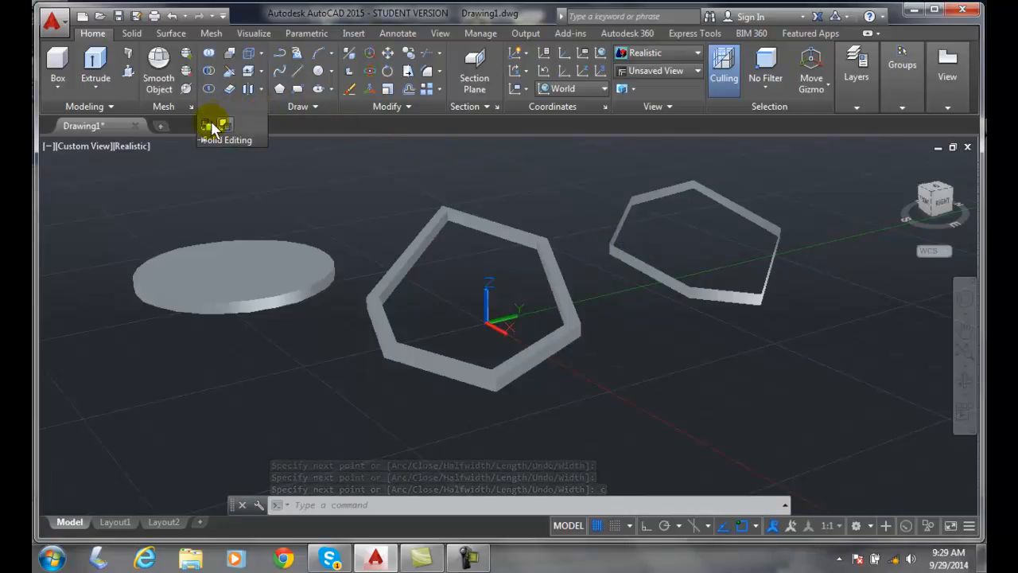
pyautogui.click(210, 125)
pyautogui.click(696, 291)
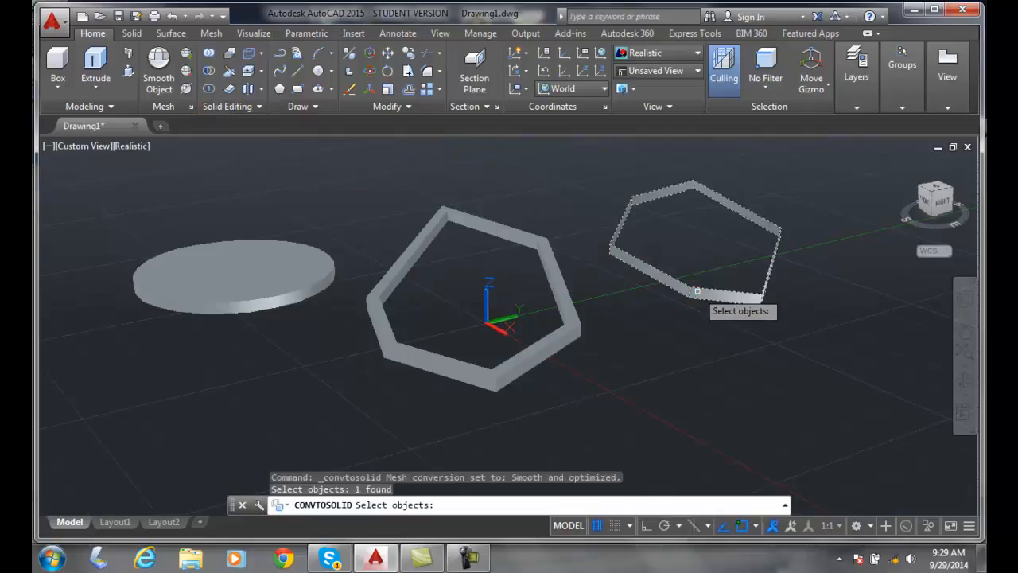
pyautogui.press('Return')
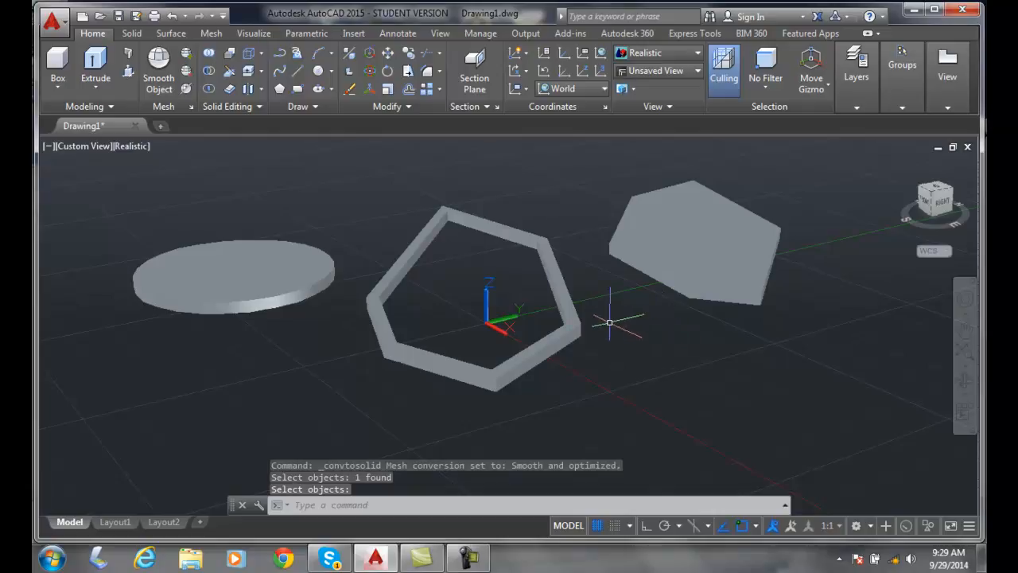
# Draw a six-sided polygon inscribed in a circle, placed near the X axis in front of the converted polyline solid
pyautogui.click(277, 90)
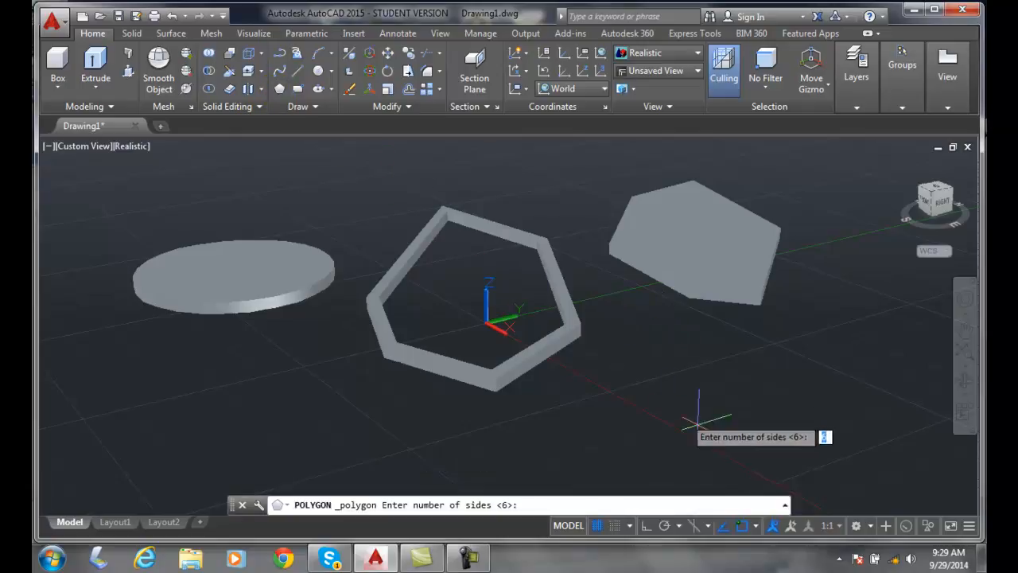
pyautogui.press('Return')
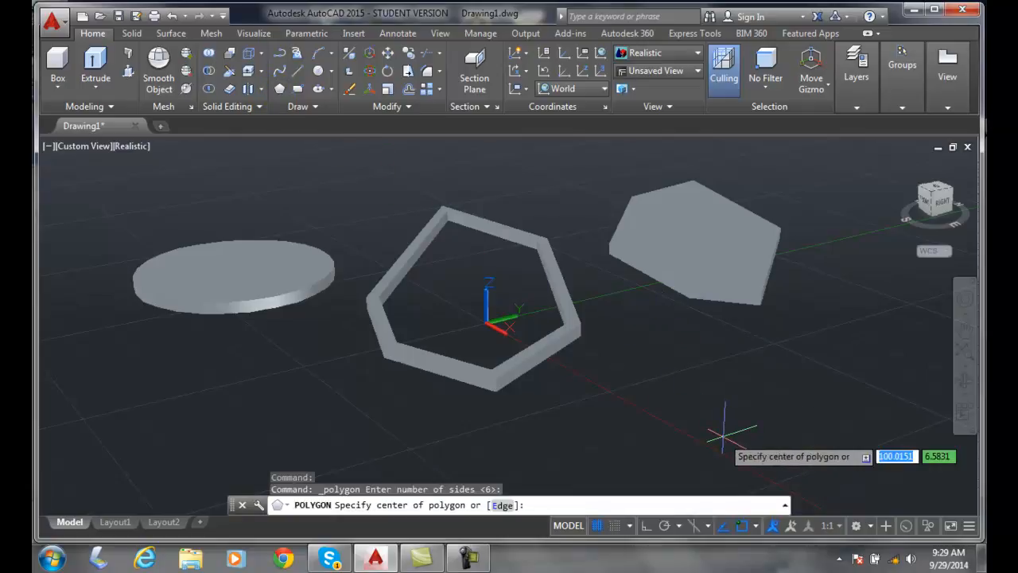
pyautogui.press('Return')
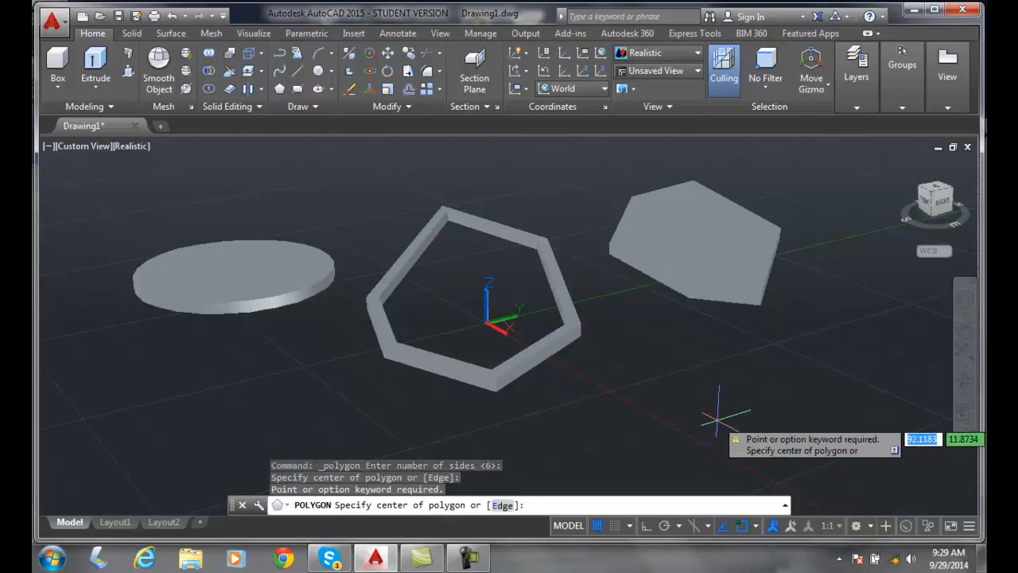
pyautogui.click(718, 421)
pyautogui.click(779, 457)
pyautogui.click(728, 375)
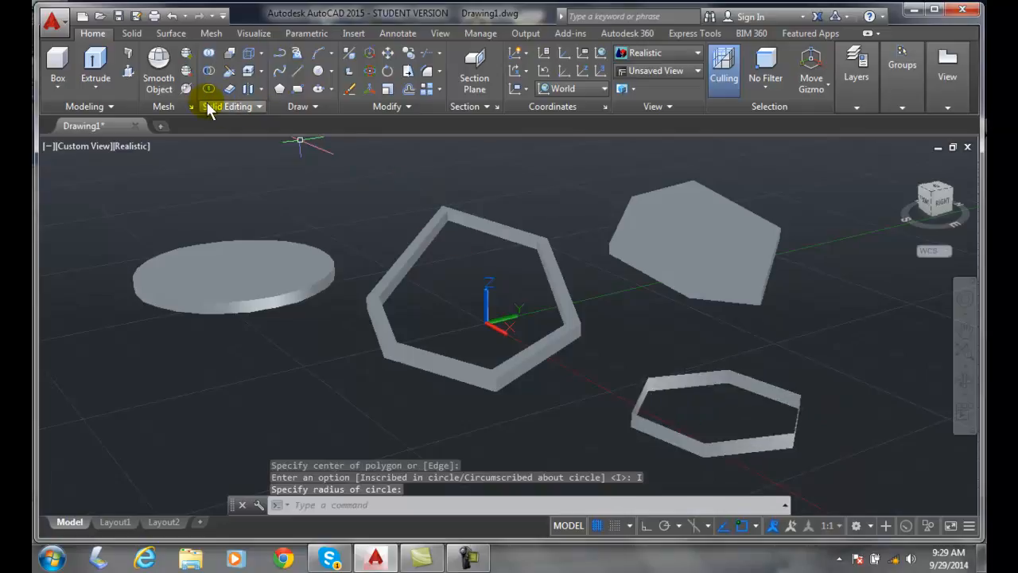
# Convert the six-sided polygon near the X axis to a 3D solid
pyautogui.click(252, 106)
pyautogui.click(208, 125)
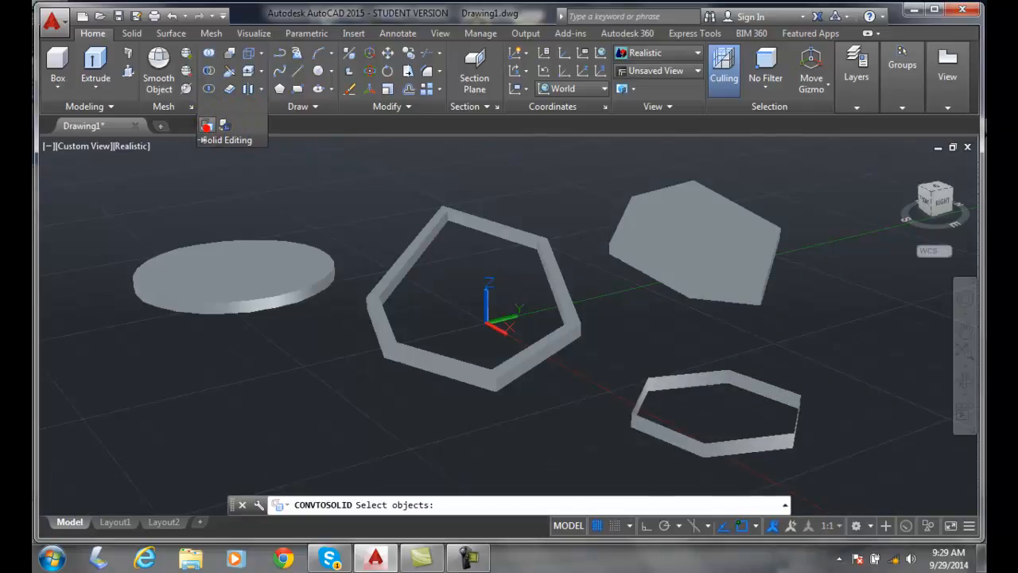
pyautogui.click(800, 399)
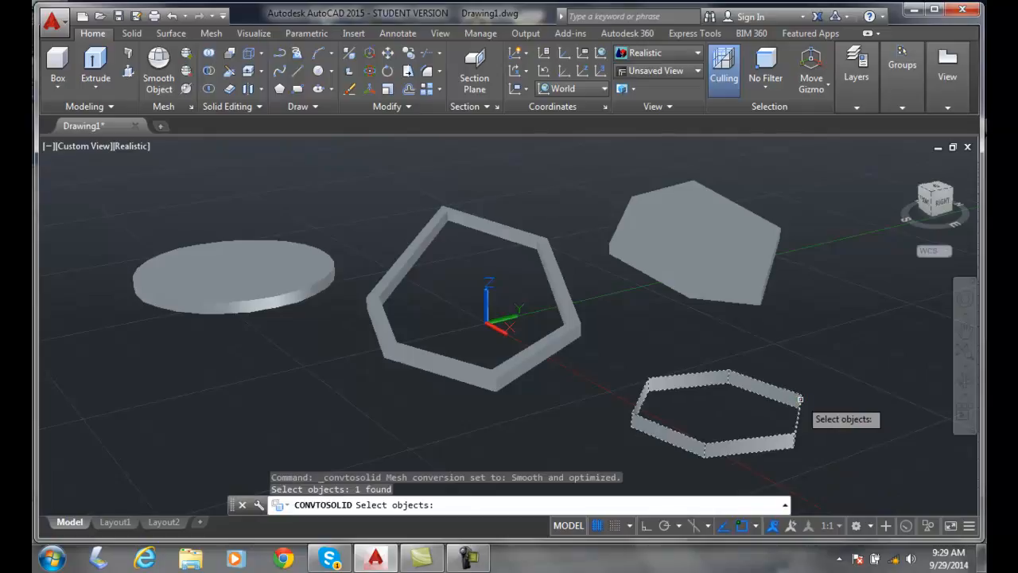
pyautogui.press('Return')
# Check the current value of the THICKNESS variable and keep it
pyautogui.click(379, 504)
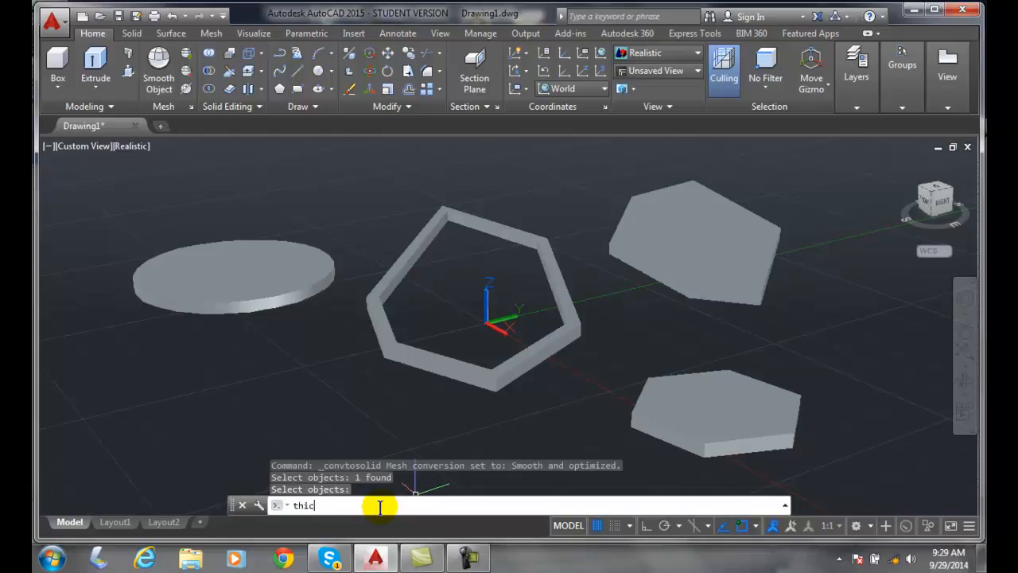
pyautogui.press('Return')
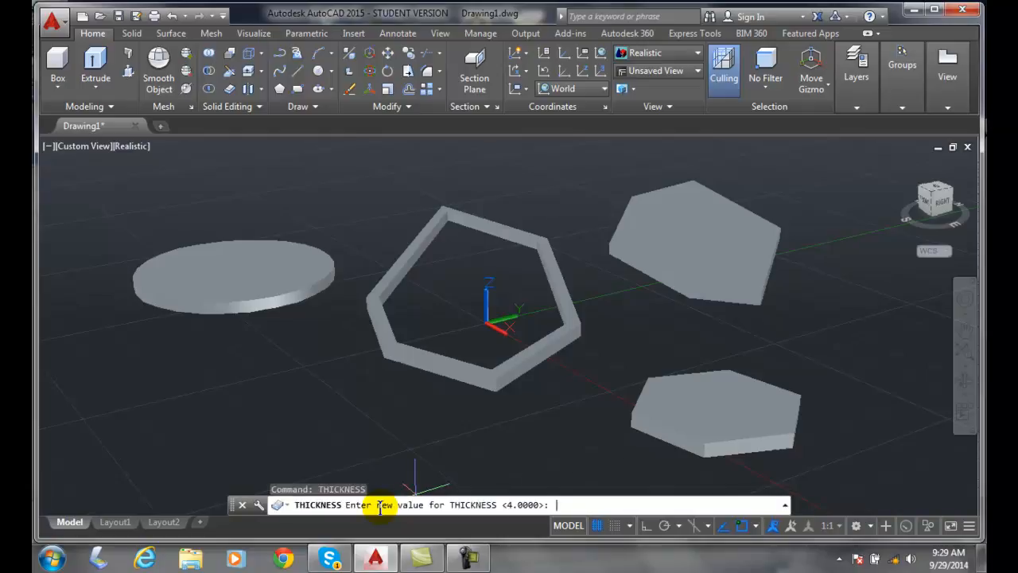
pyautogui.press('Return')
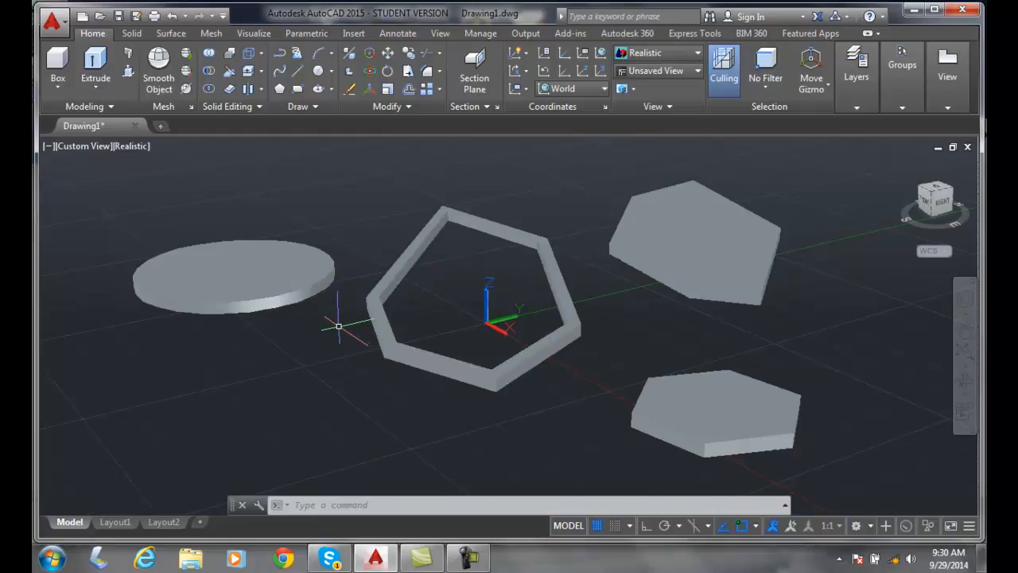
# Select the converted disc solid
pyautogui.click(183, 298)
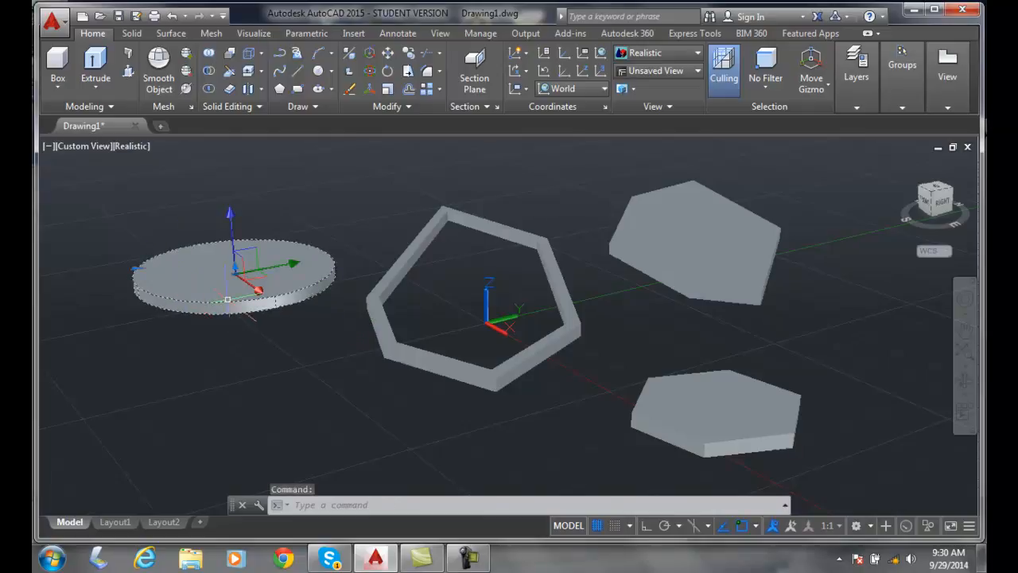